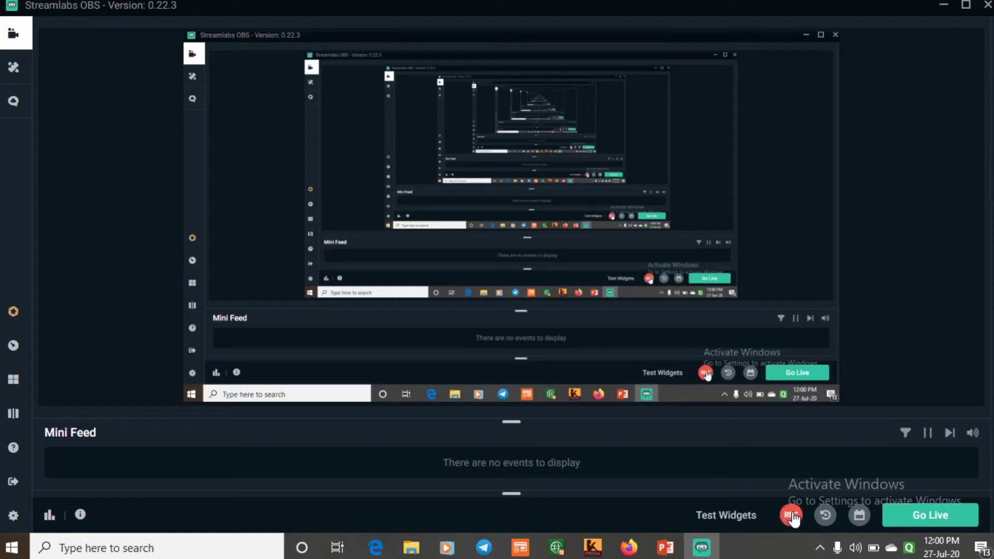
Start the Streamlabs OBS recording, then minimize PowerPoint and the recorder to reveal the desktop
click(665, 547)
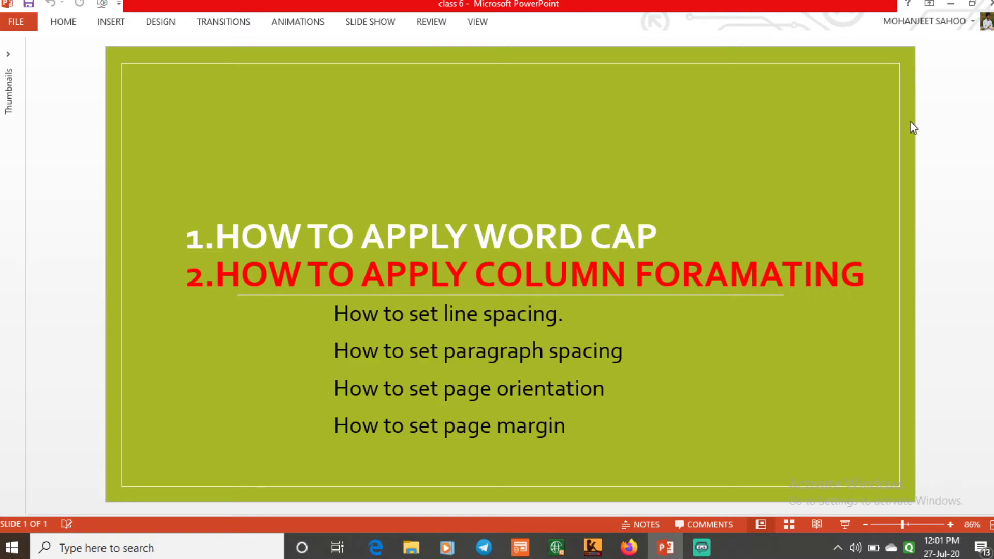
click(943, 7)
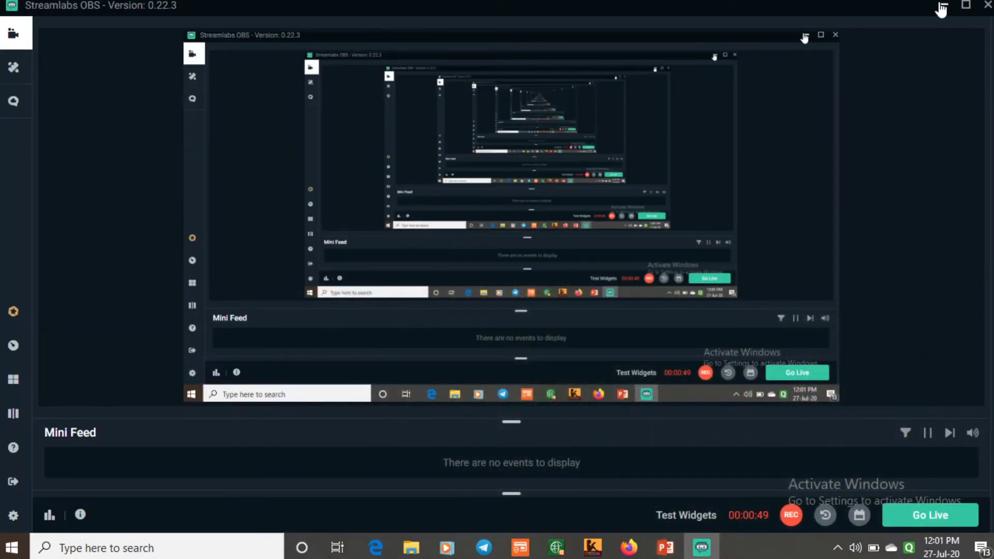
click(941, 7)
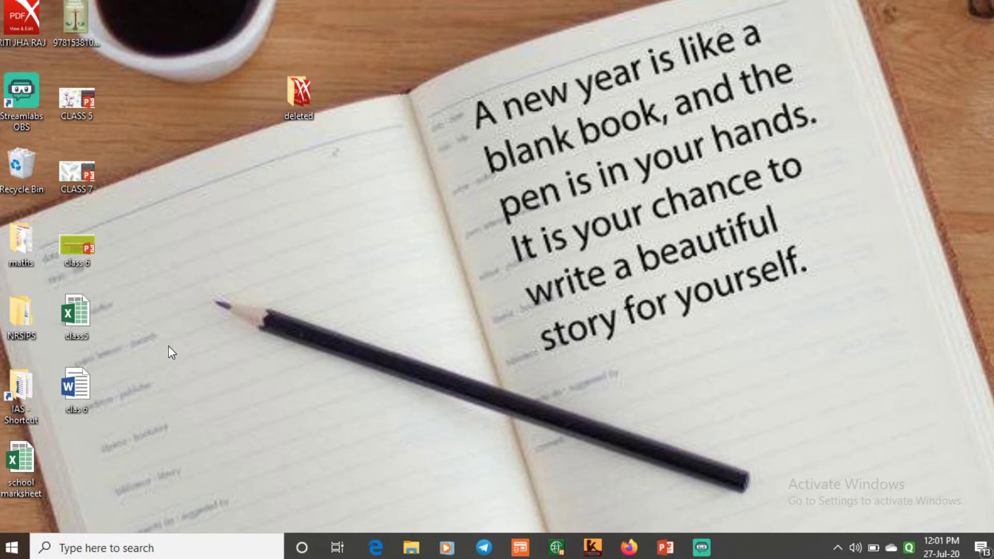
Open the clas 6 document from the desktop and close the Office Activation Wizard
double_click(74, 386)
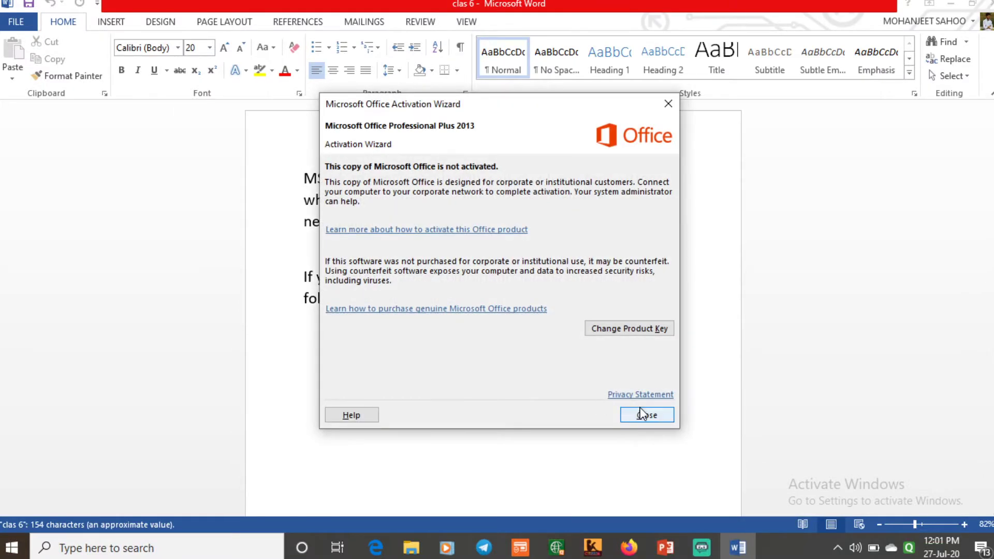
click(643, 413)
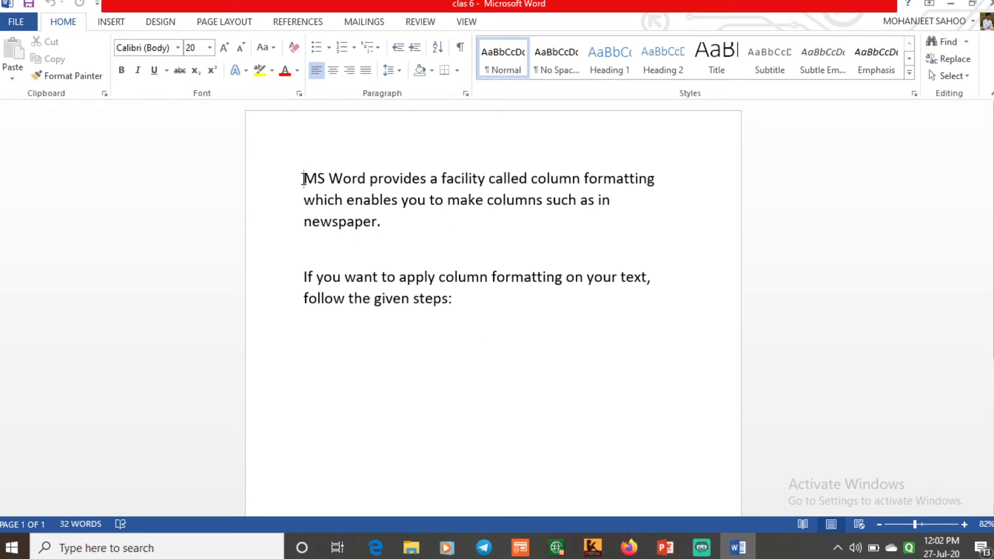
Select the first paragraph and apply a Dropped drop cap to its opening M
mouse_move(303, 179)
mouse_down()
mouse_move(379, 206)
mouse_move(388, 230)
mouse_up()
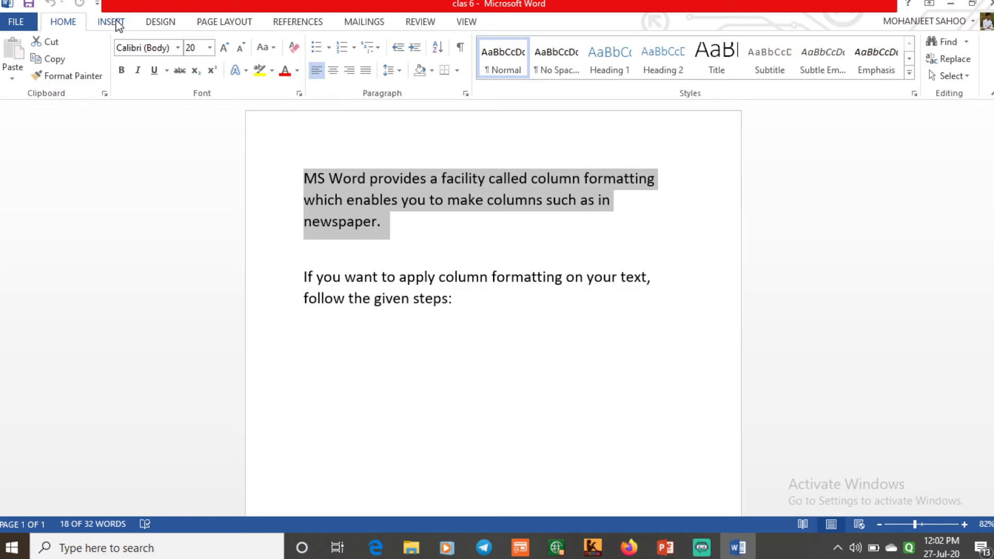
click(119, 26)
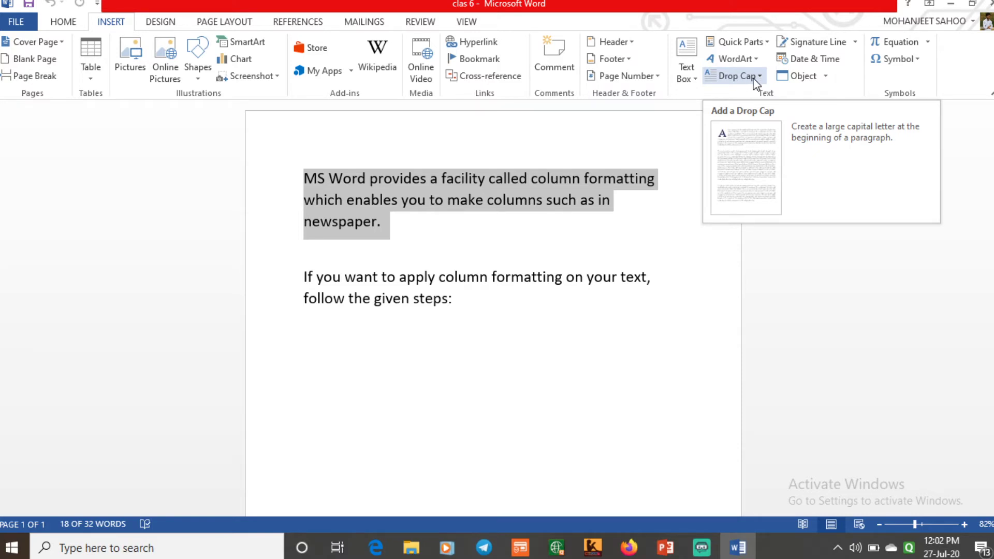
click(754, 83)
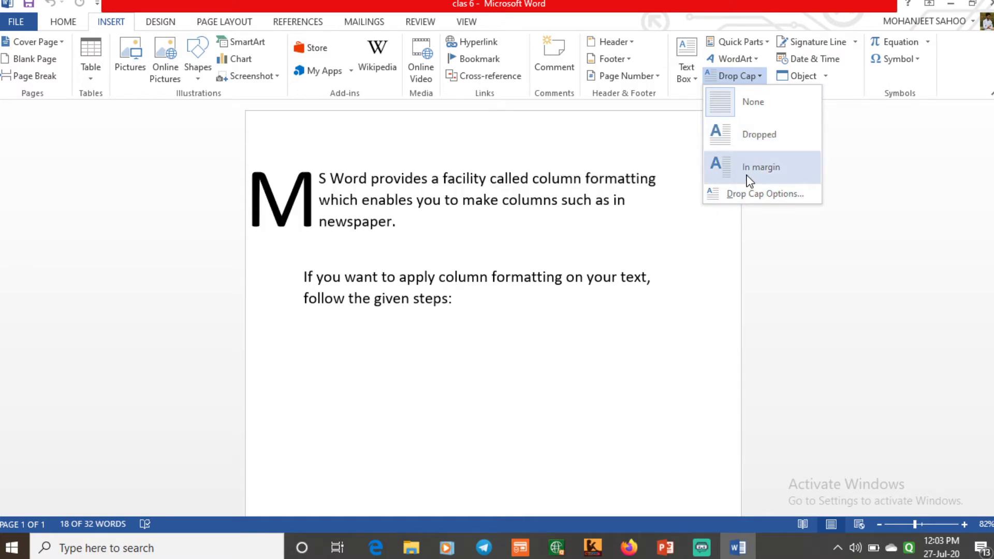
click(752, 135)
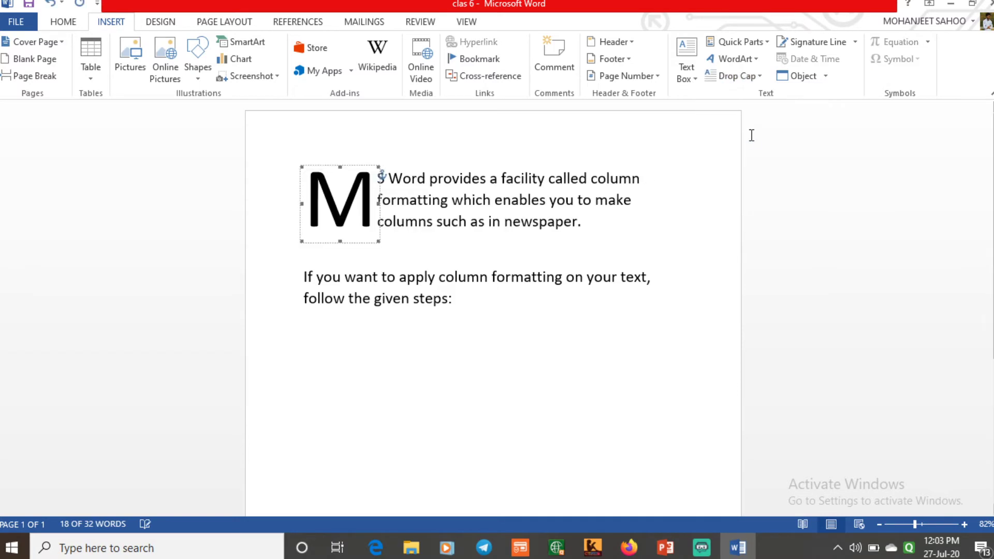
click(633, 247)
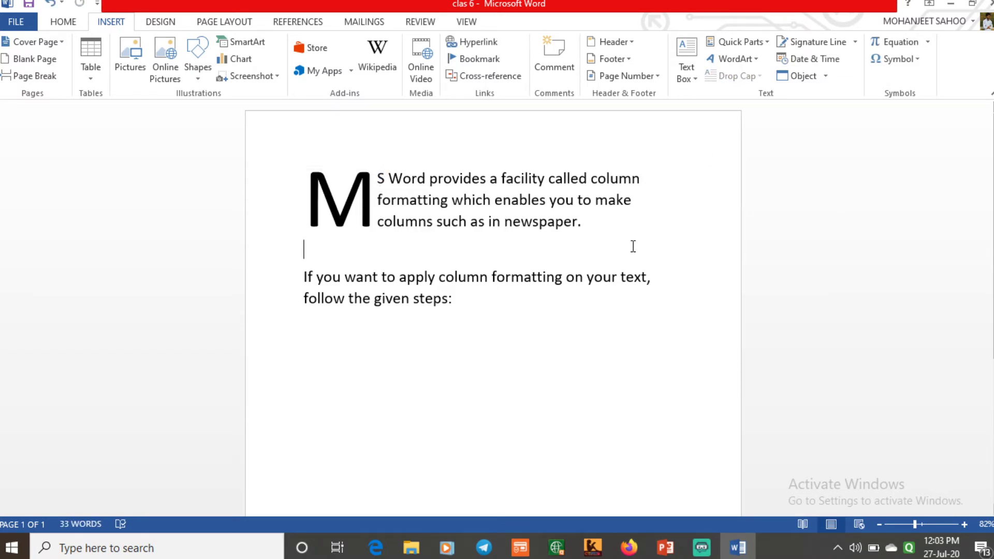
Select the second paragraph and apply a Dropped drop cap to its opening I
click(303, 277)
drag(303, 277, 459, 315)
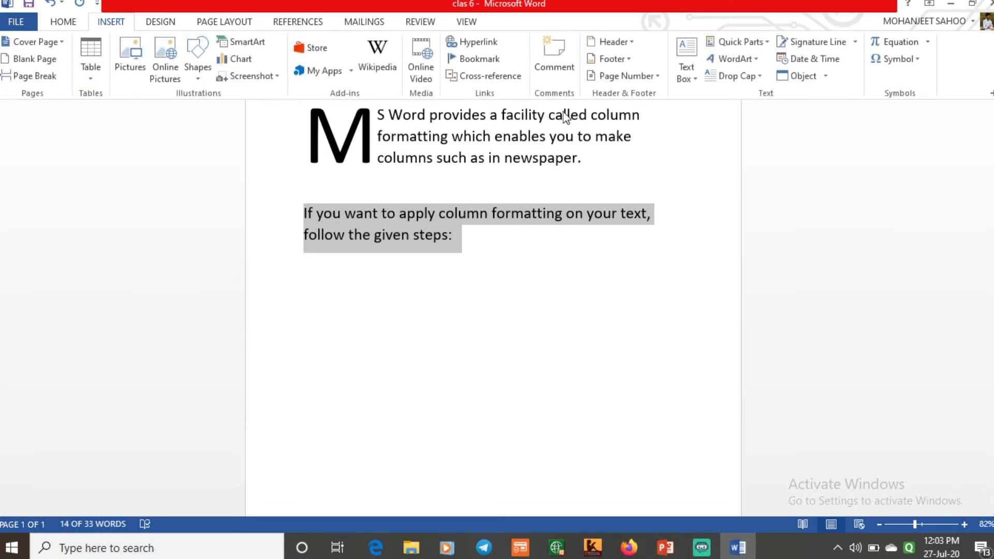
click(763, 78)
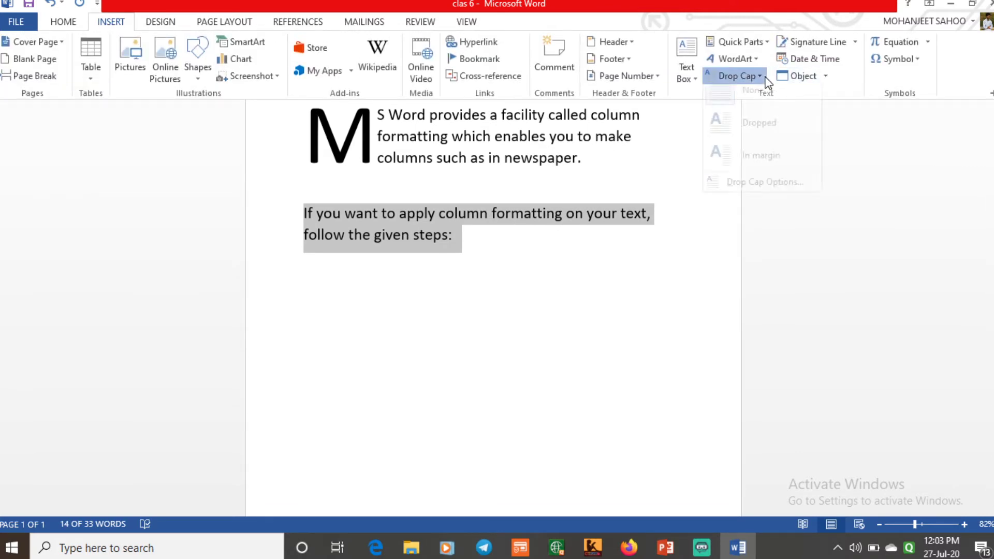
click(748, 135)
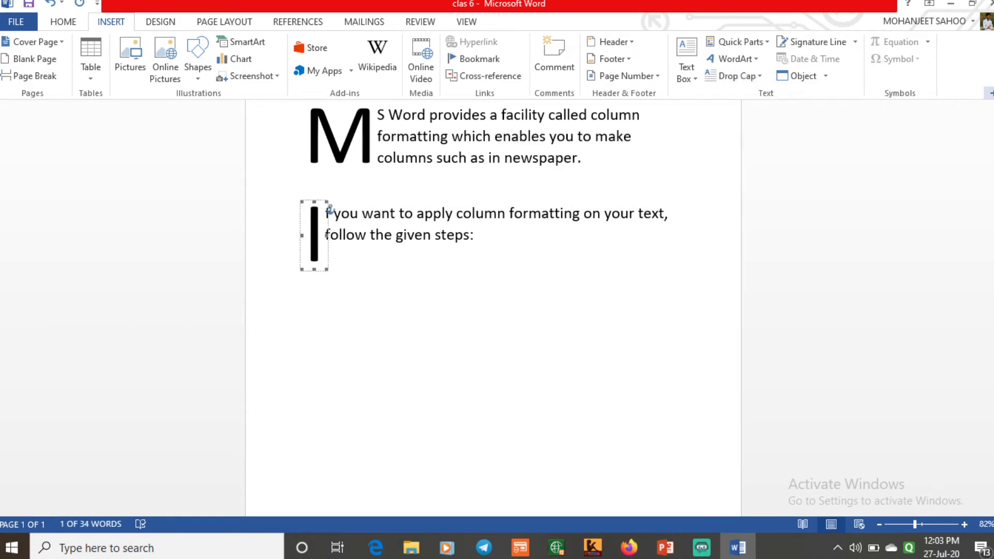
Make the drop-cap I frame smaller, shortening it from below and narrowing it
scroll(945, 125, up, 2)
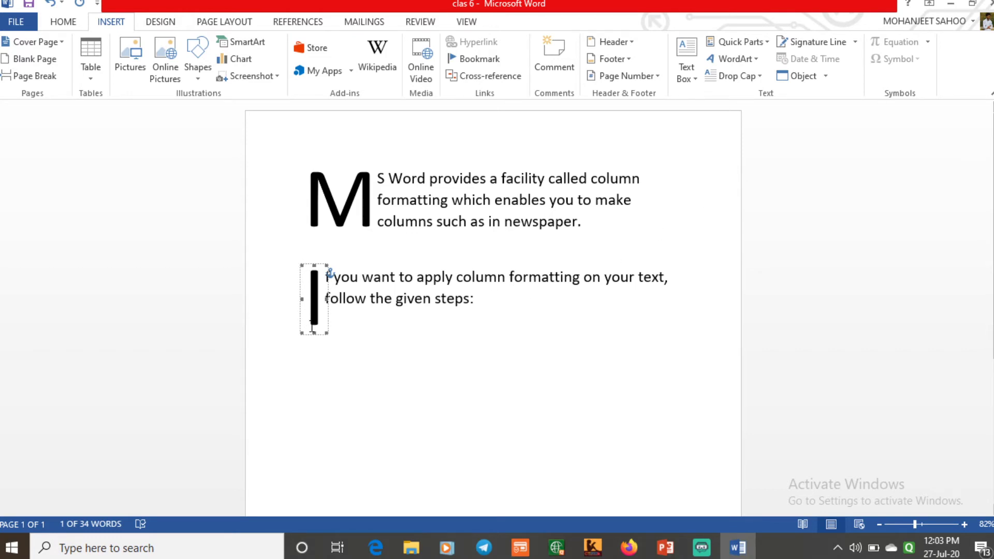
drag(314, 334, 315, 302)
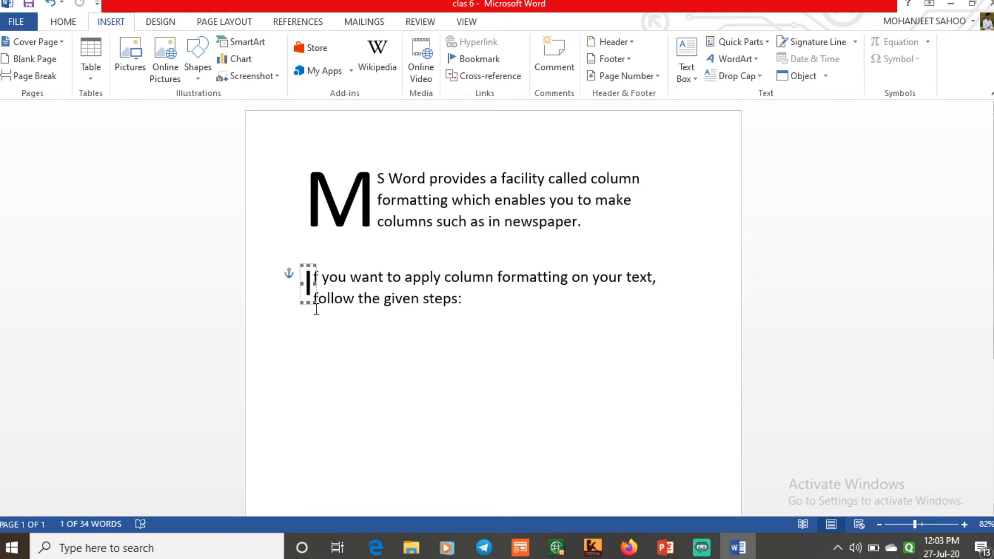
mouse_move(308, 304)
mouse_down()
mouse_move(308, 319)
mouse_move(288, 293)
mouse_up()
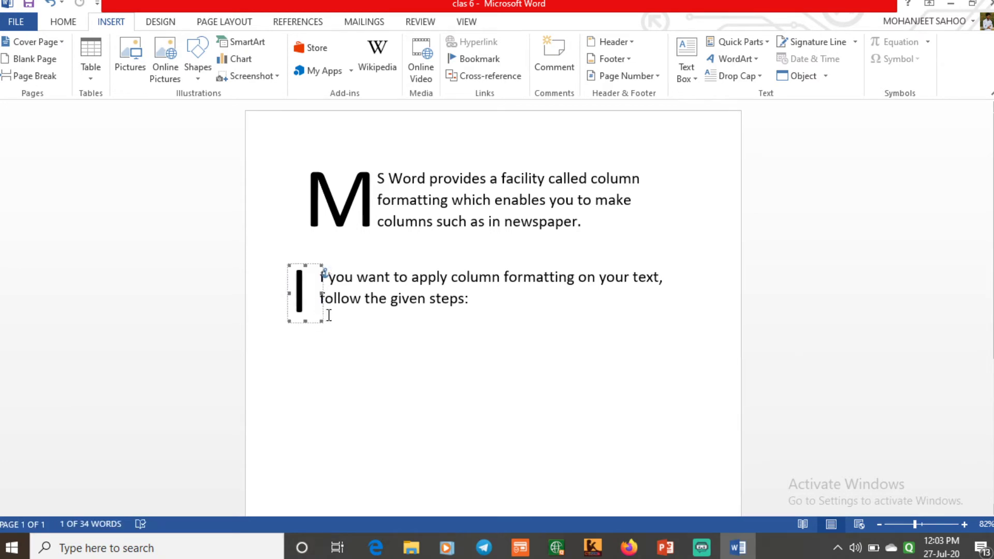
drag(319, 295, 316, 294)
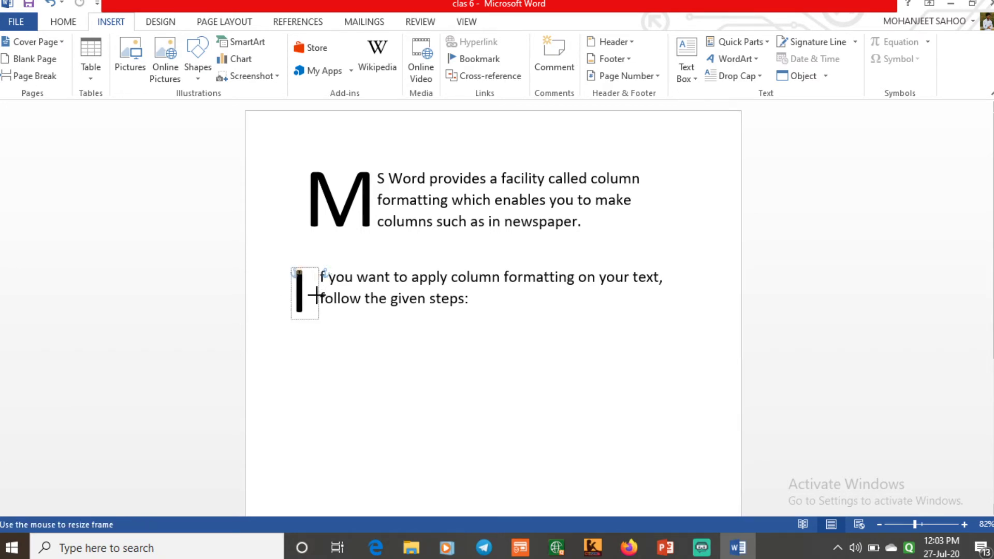
click(380, 327)
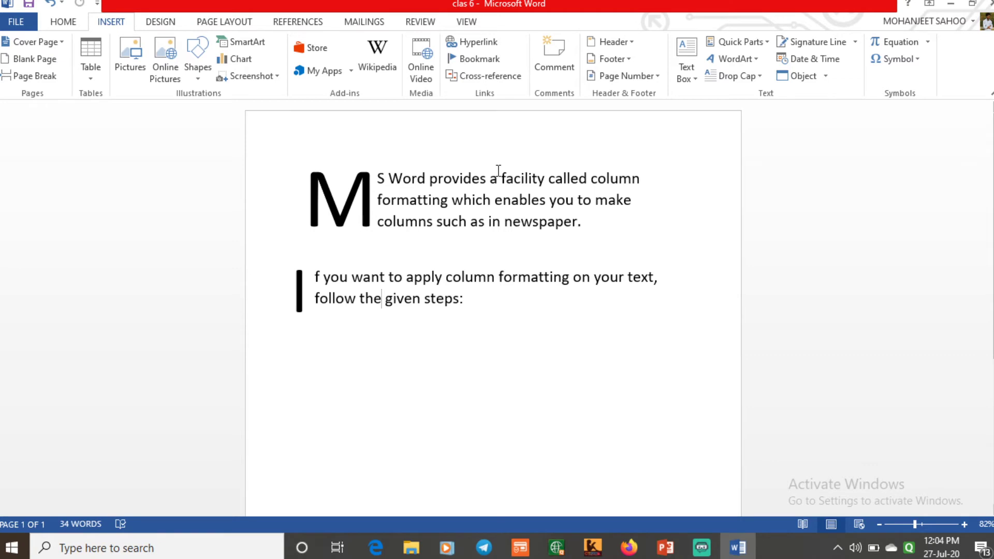
click(665, 549)
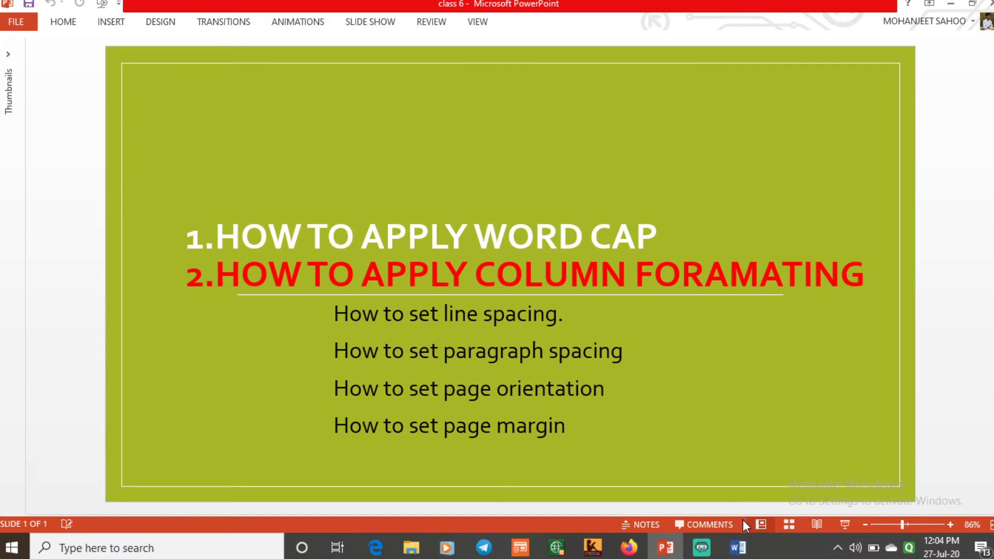
click(737, 548)
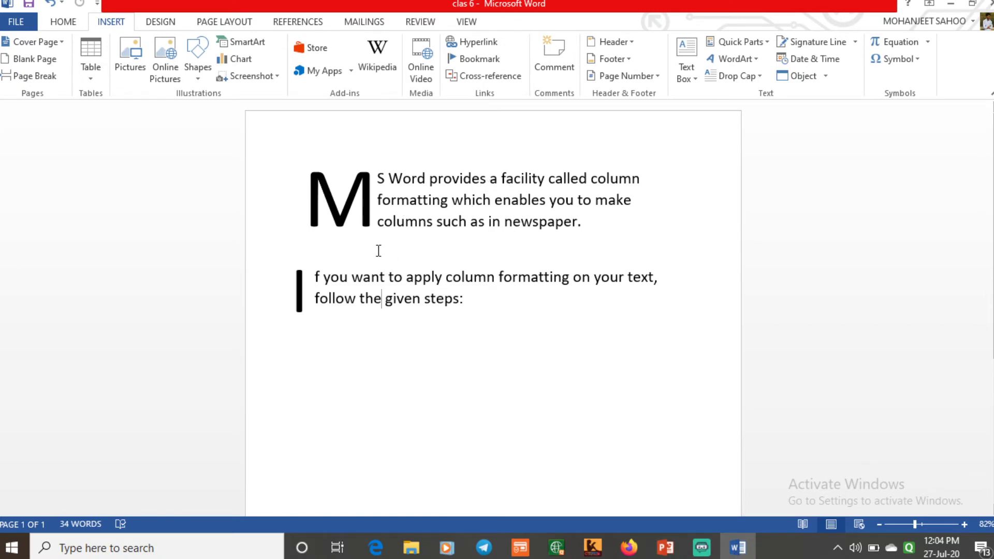
Undo both drop caps so the paragraphs begin with plain M and I again
key(ctrl+z)
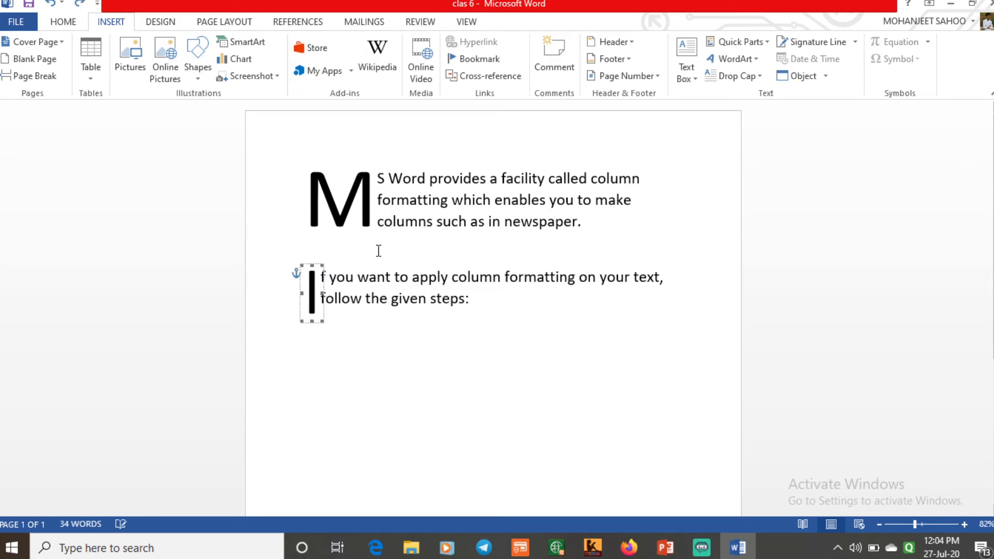
key(ctrl+z)
key(ctrl+z)
key(ctrl+z)
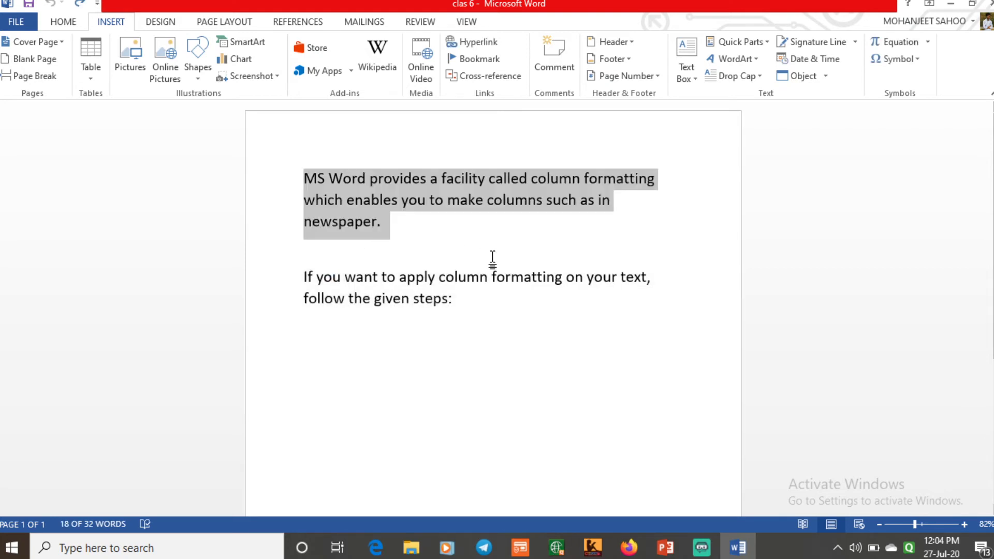
click(659, 246)
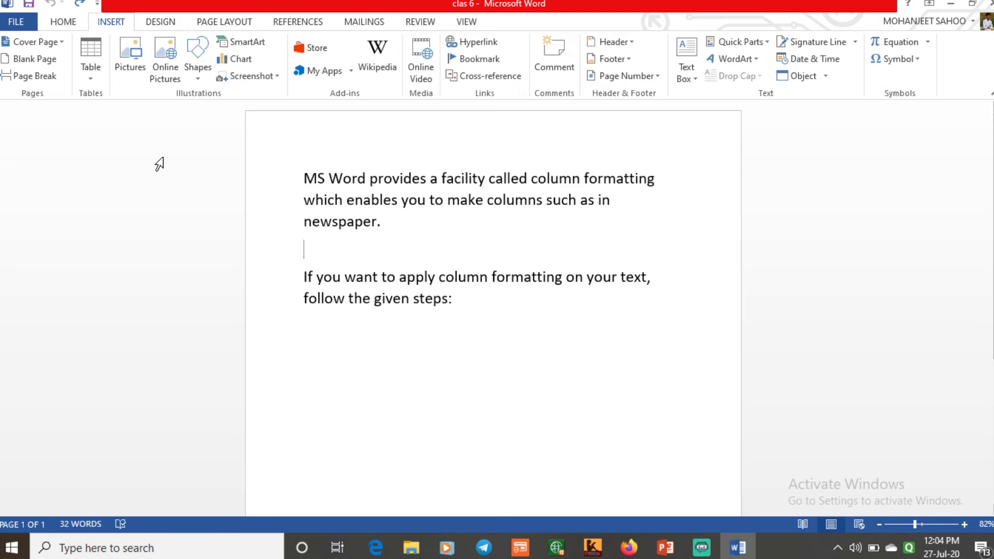
click(67, 27)
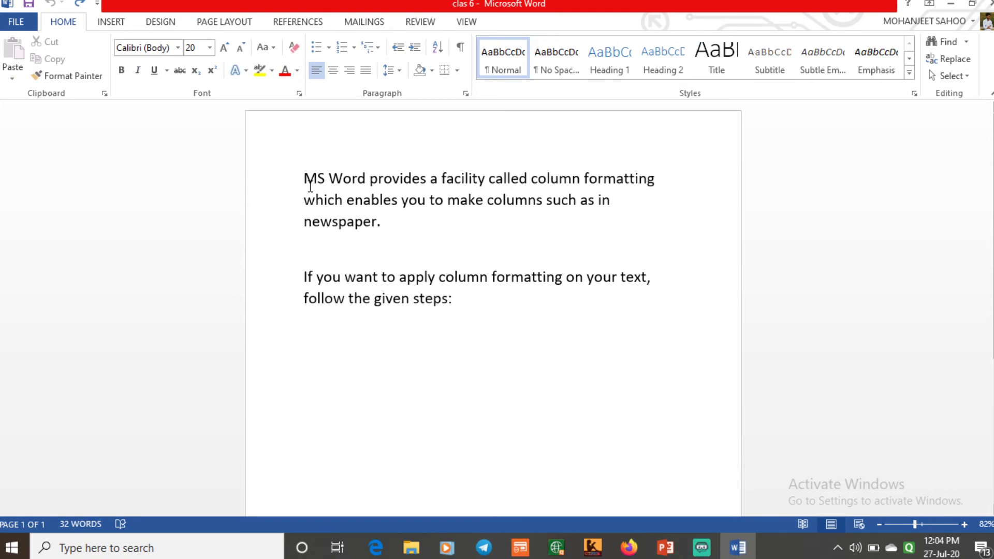
Apply 1.5 line spacing to the paragraph running from 'MS Word' to 'newspaper.'
drag(304, 178, 402, 229)
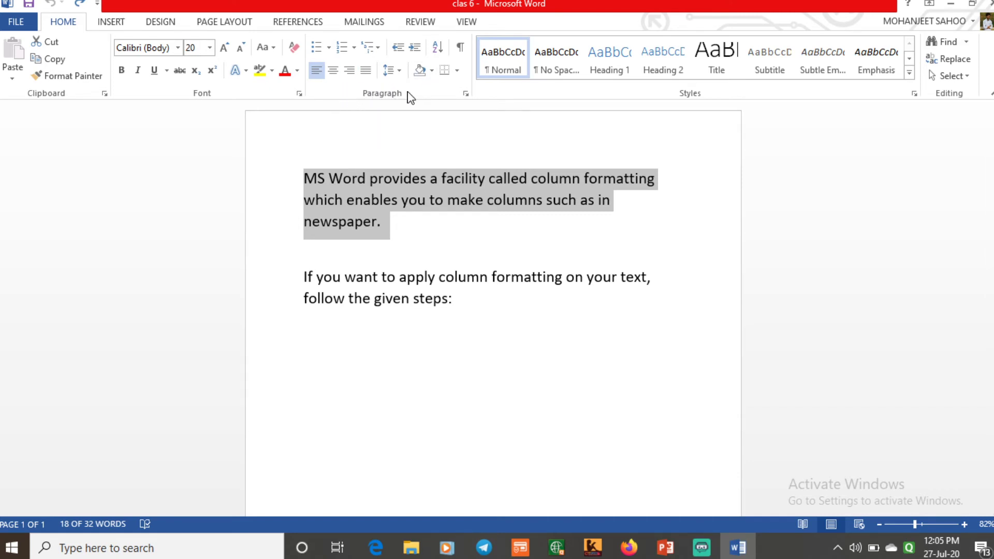
click(399, 73)
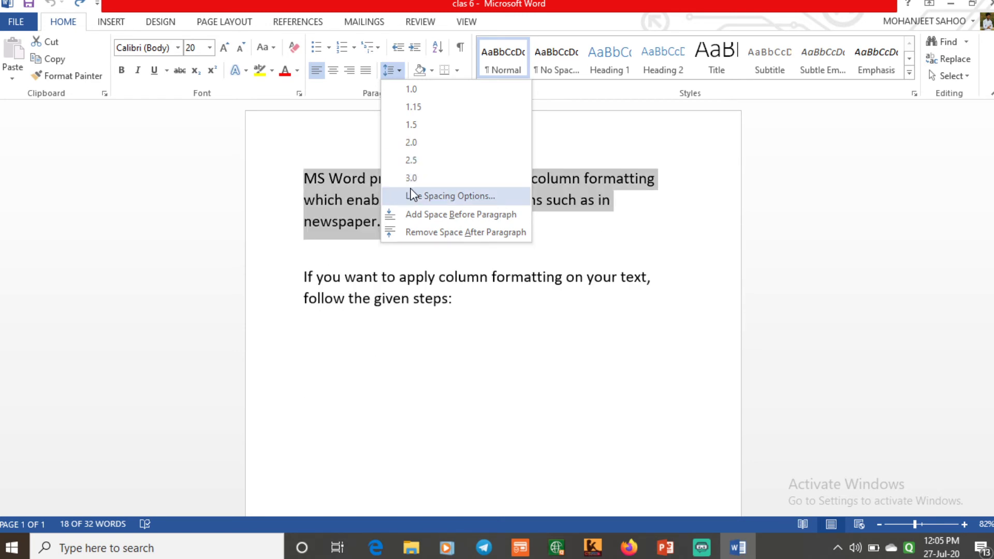
click(417, 124)
click(612, 302)
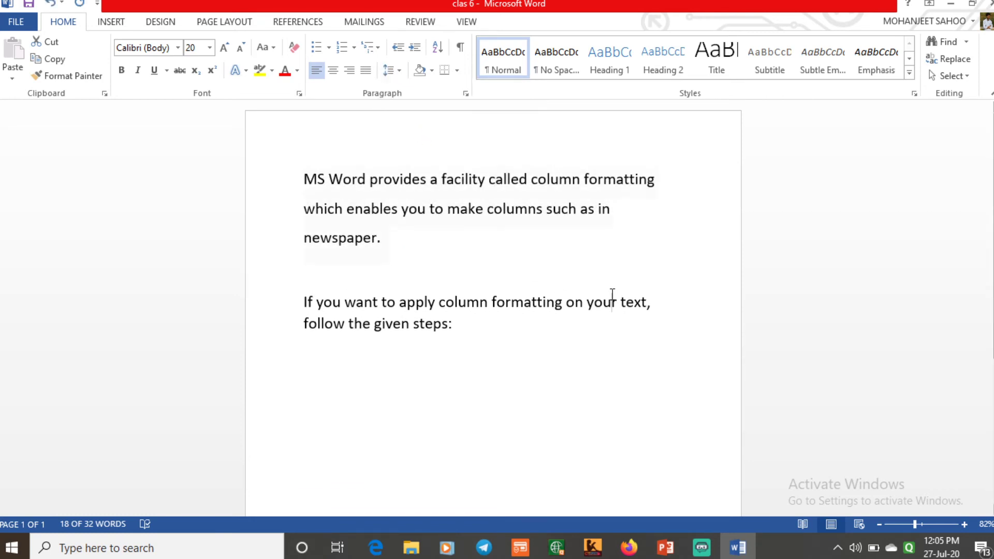
click(612, 300)
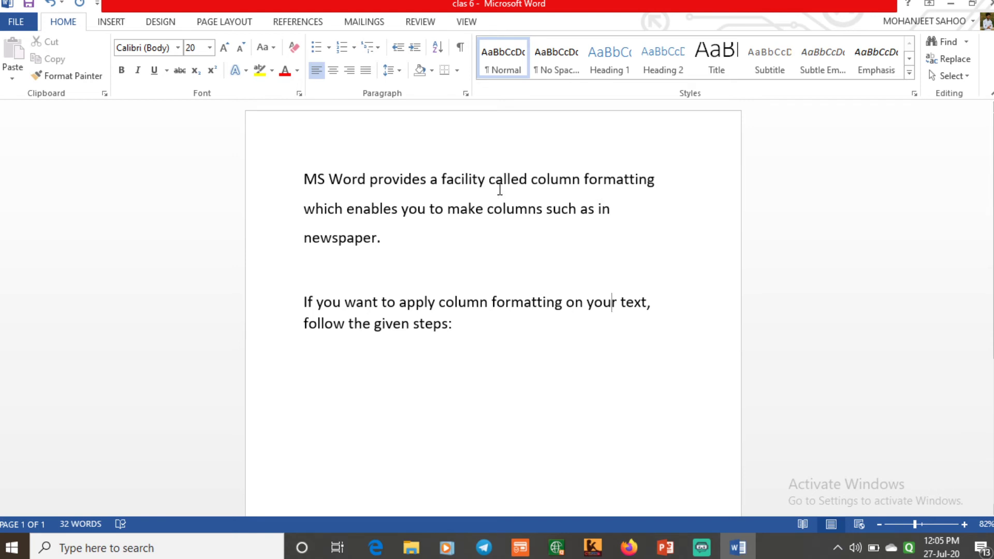
Select all the text, check Line Spacing without changing it, and switch to Page Layout
drag(302, 169, 512, 343)
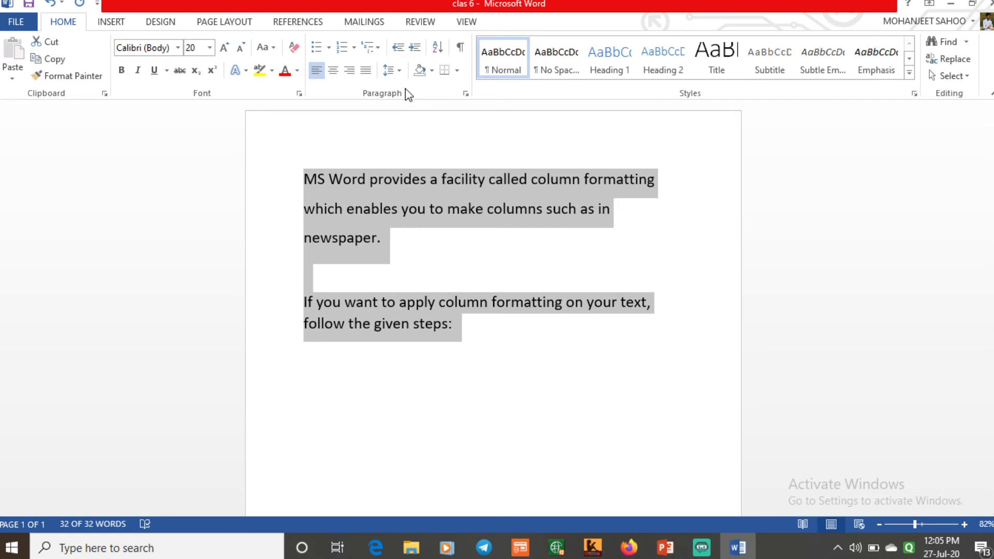
click(392, 70)
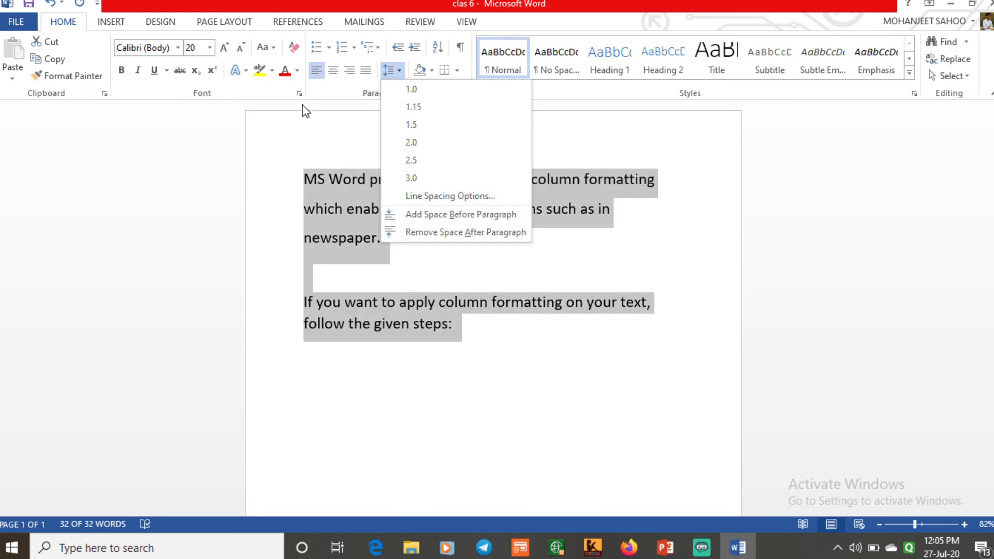
click(299, 131)
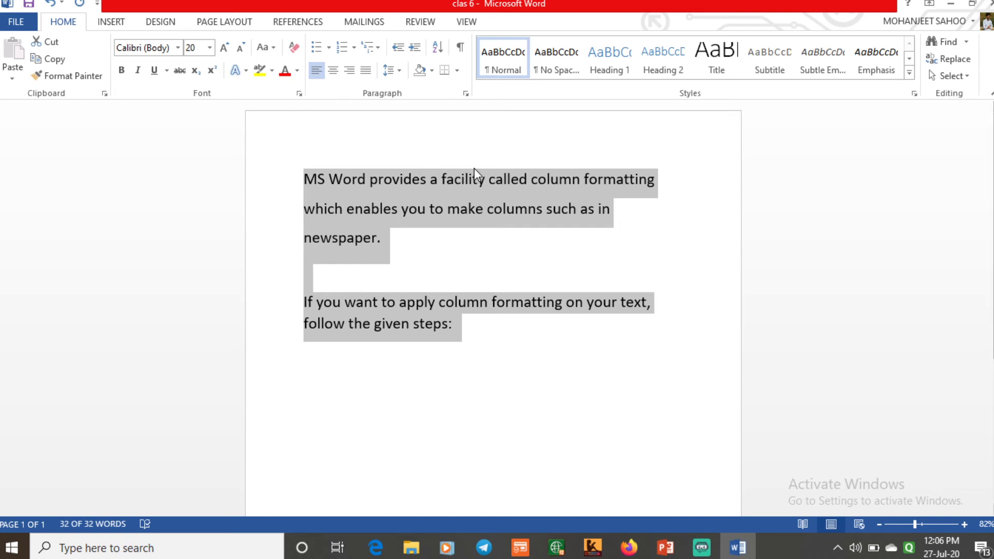
click(242, 27)
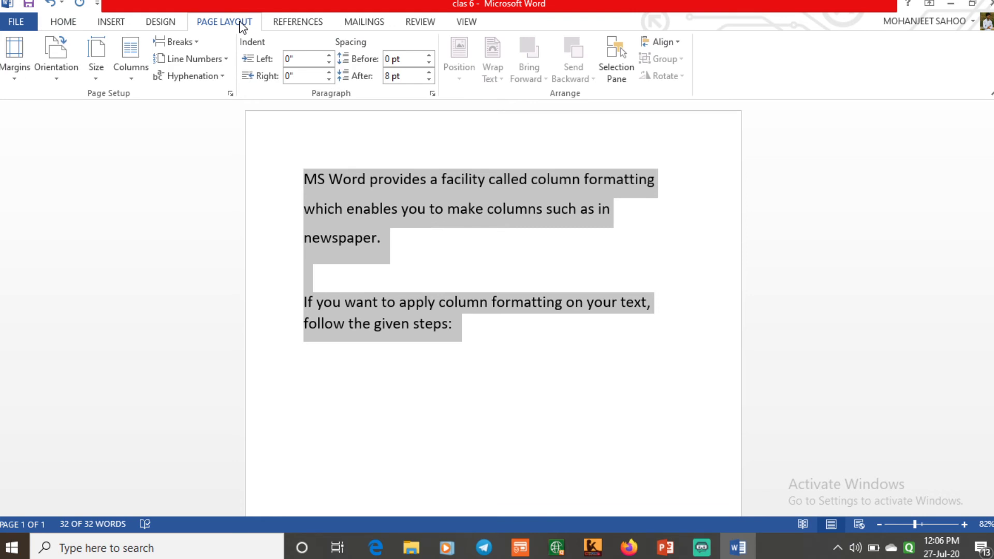
Set the page to Landscape, briefly revert to Portrait, then choose Landscape again
click(68, 83)
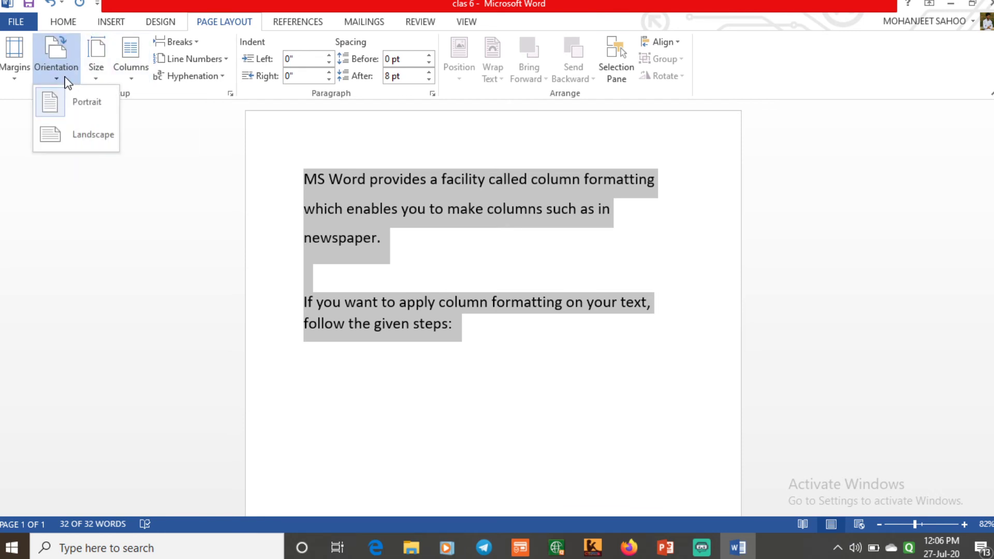
click(79, 135)
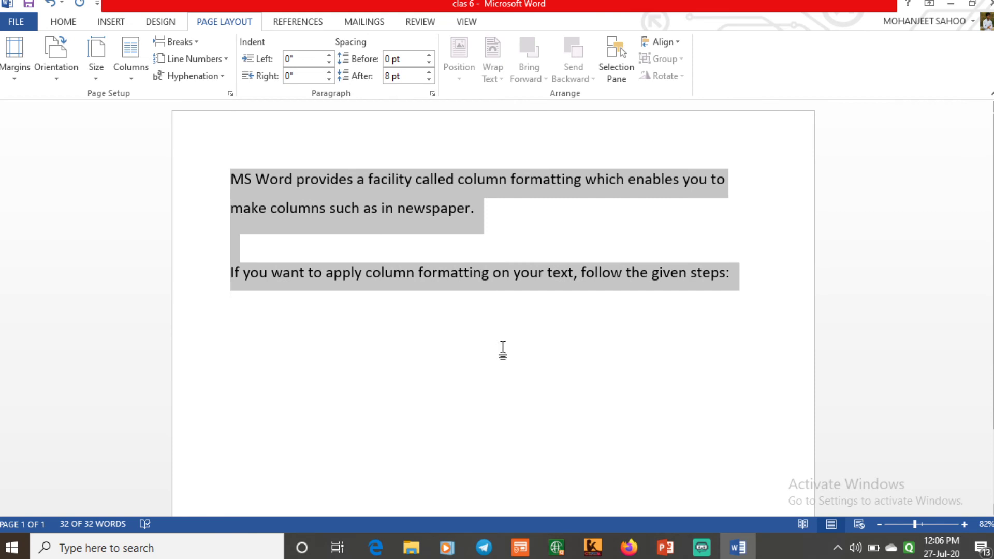
click(502, 349)
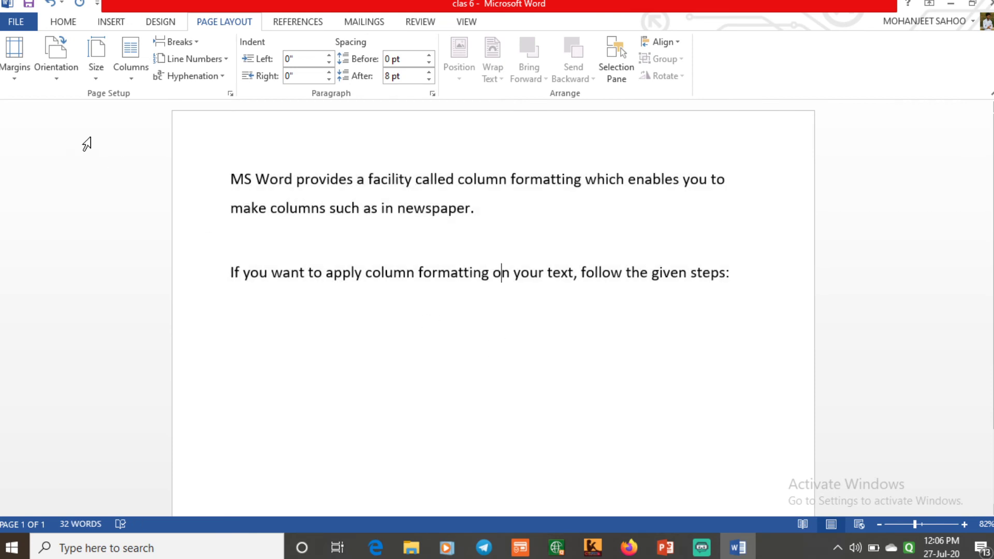
click(57, 79)
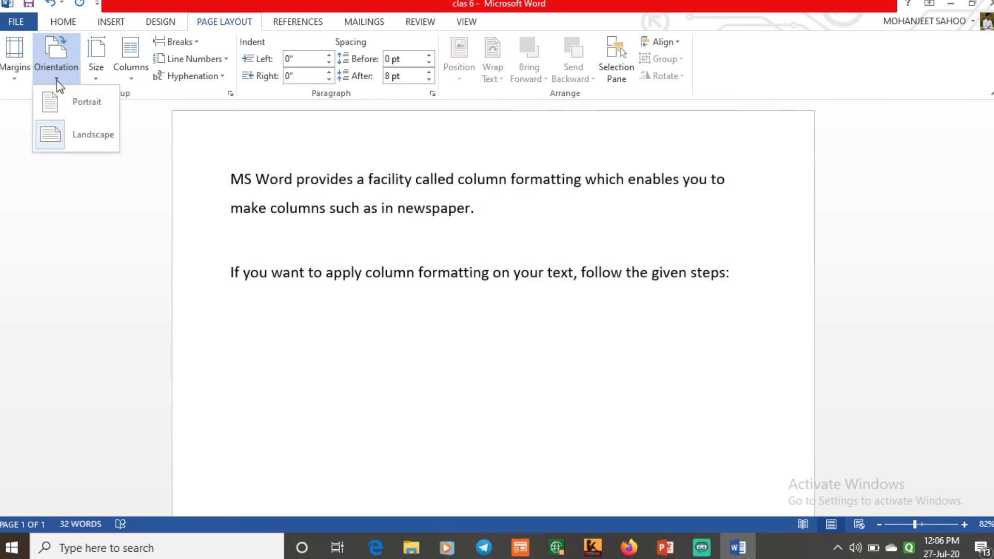
click(83, 102)
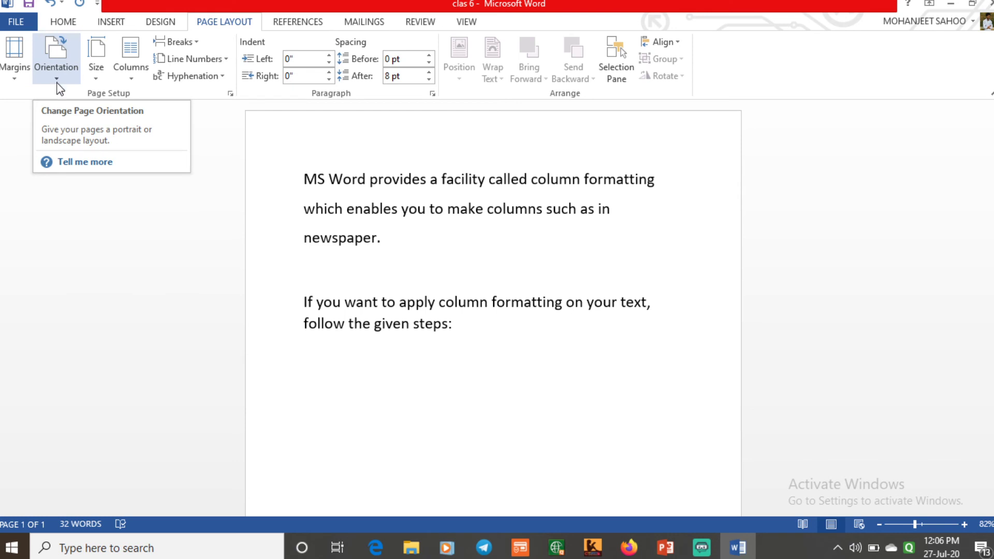
click(57, 78)
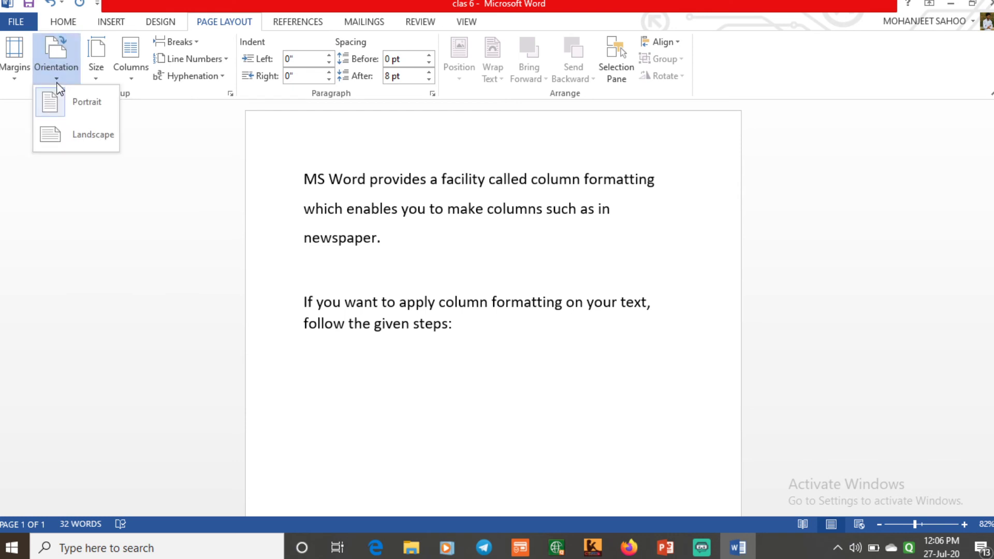
click(76, 137)
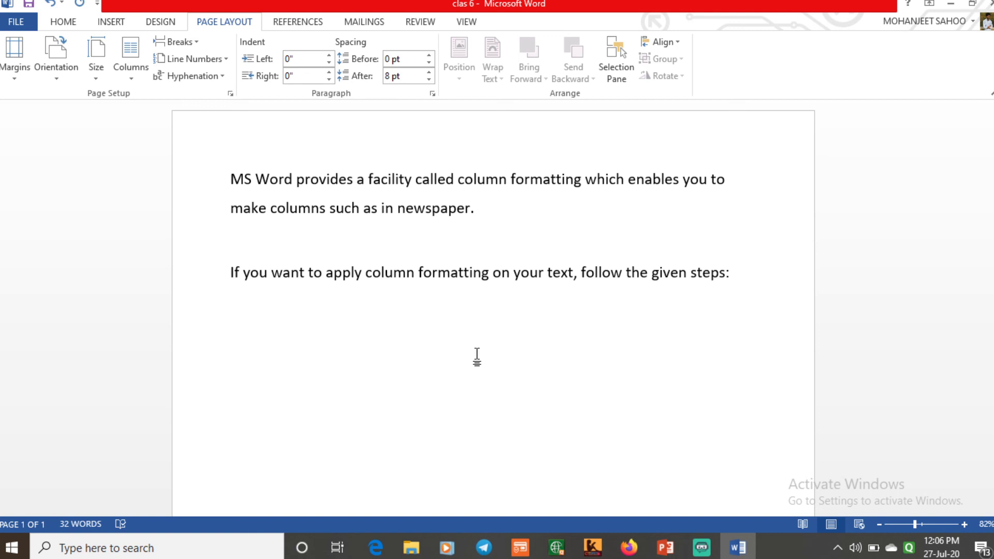
Try Narrow and Last Custom Setting margins, then settle on Moderate (1" top/bottom, 0.75" sides)
click(16, 77)
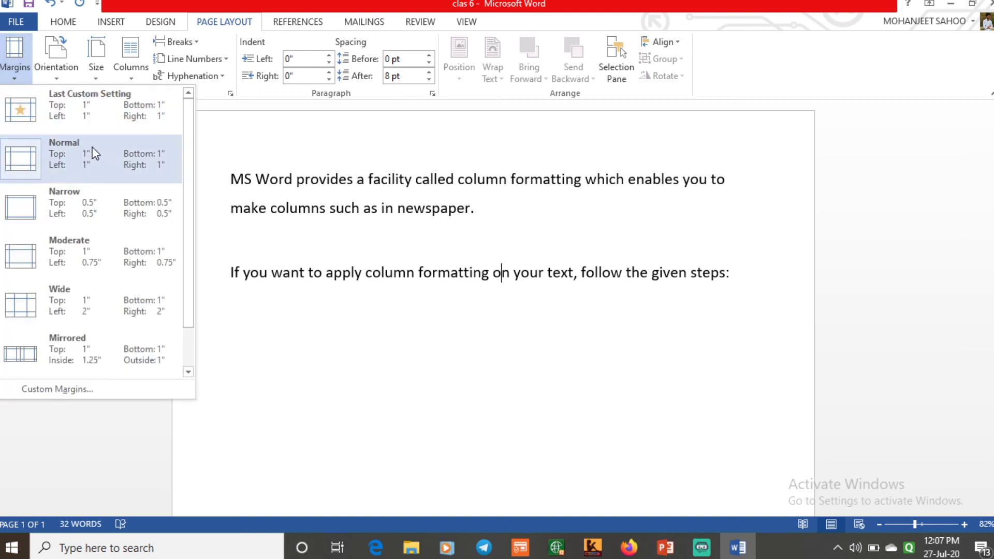
click(78, 209)
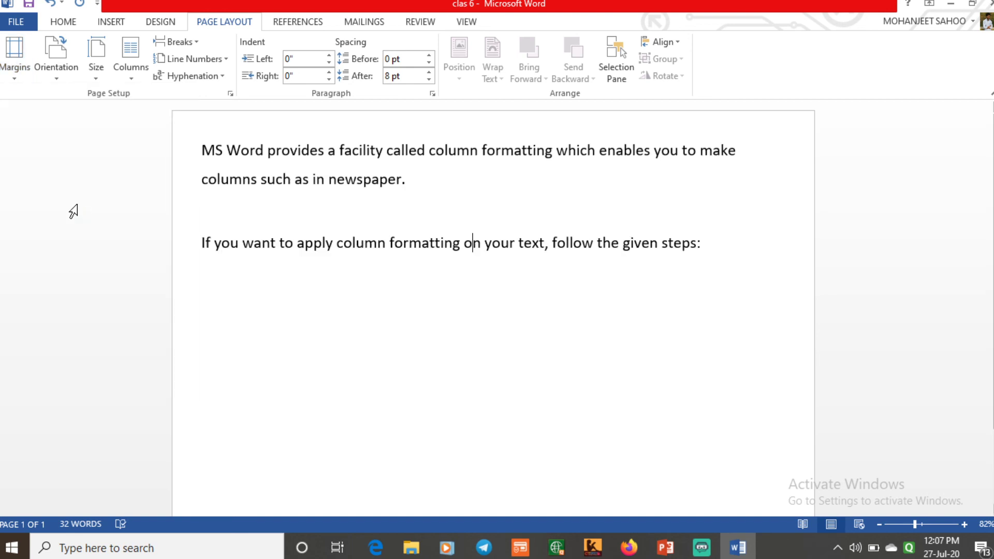
click(18, 82)
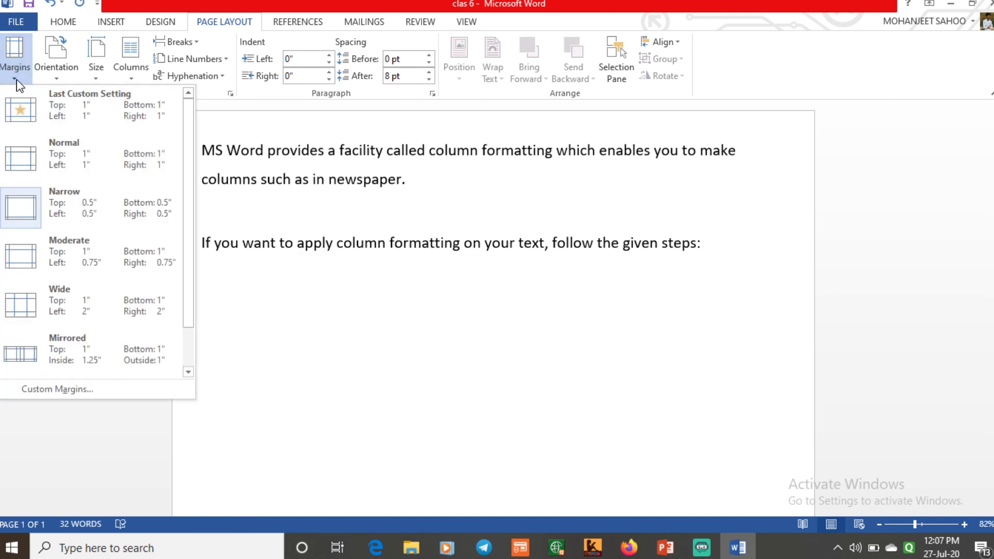
click(61, 126)
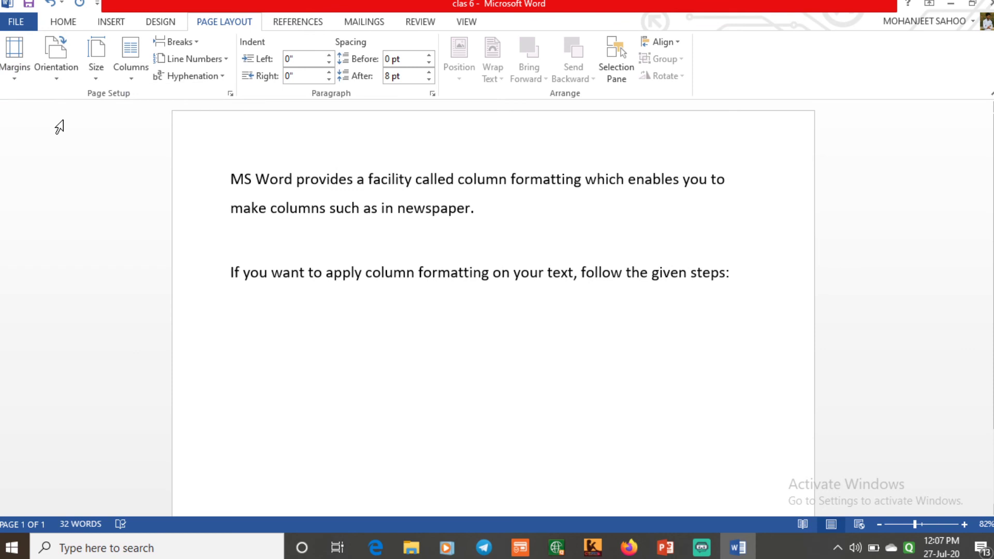
click(17, 79)
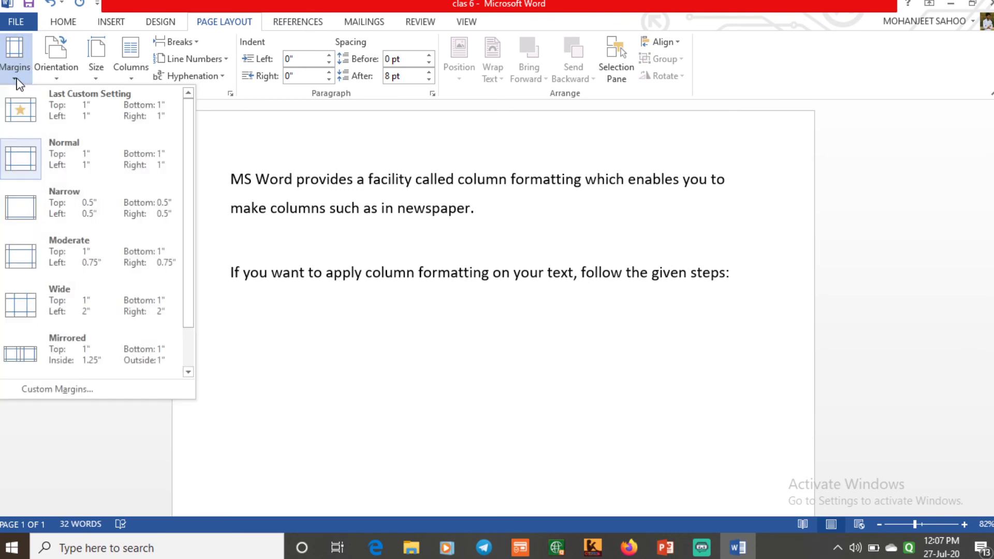
click(54, 238)
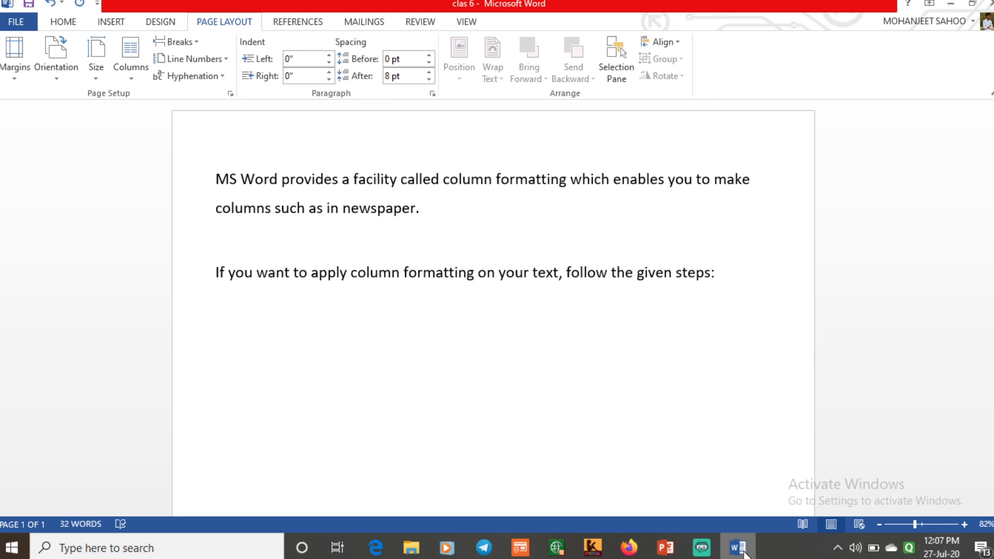
click(666, 552)
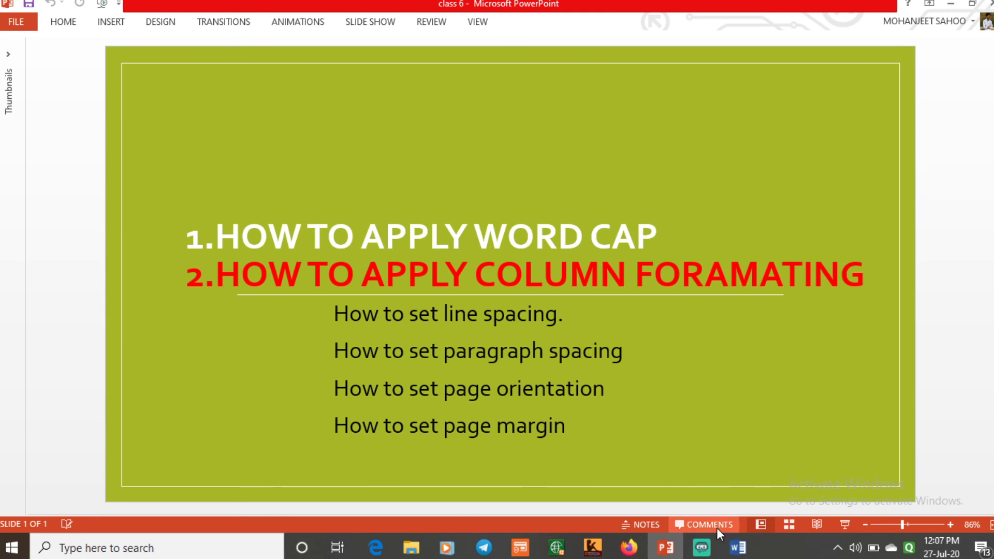
click(737, 547)
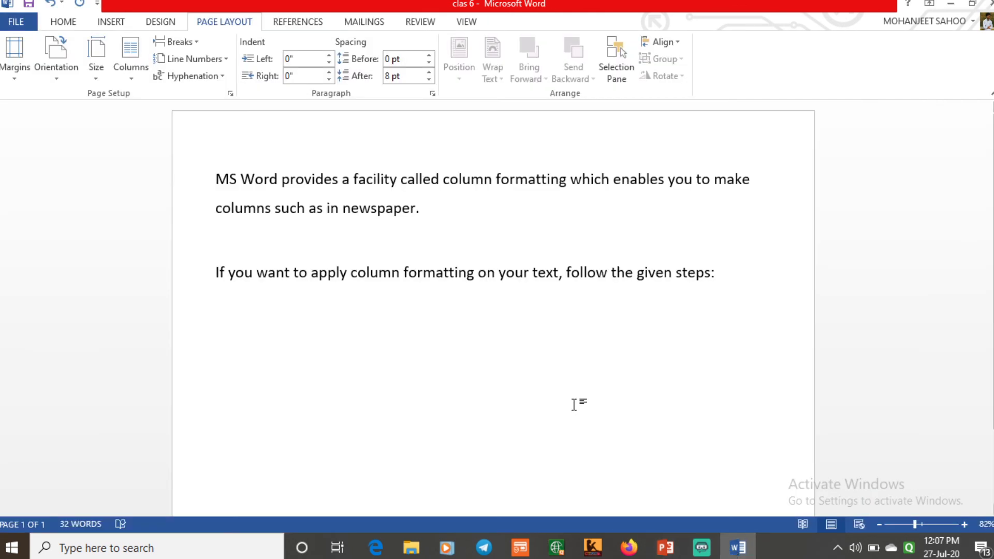